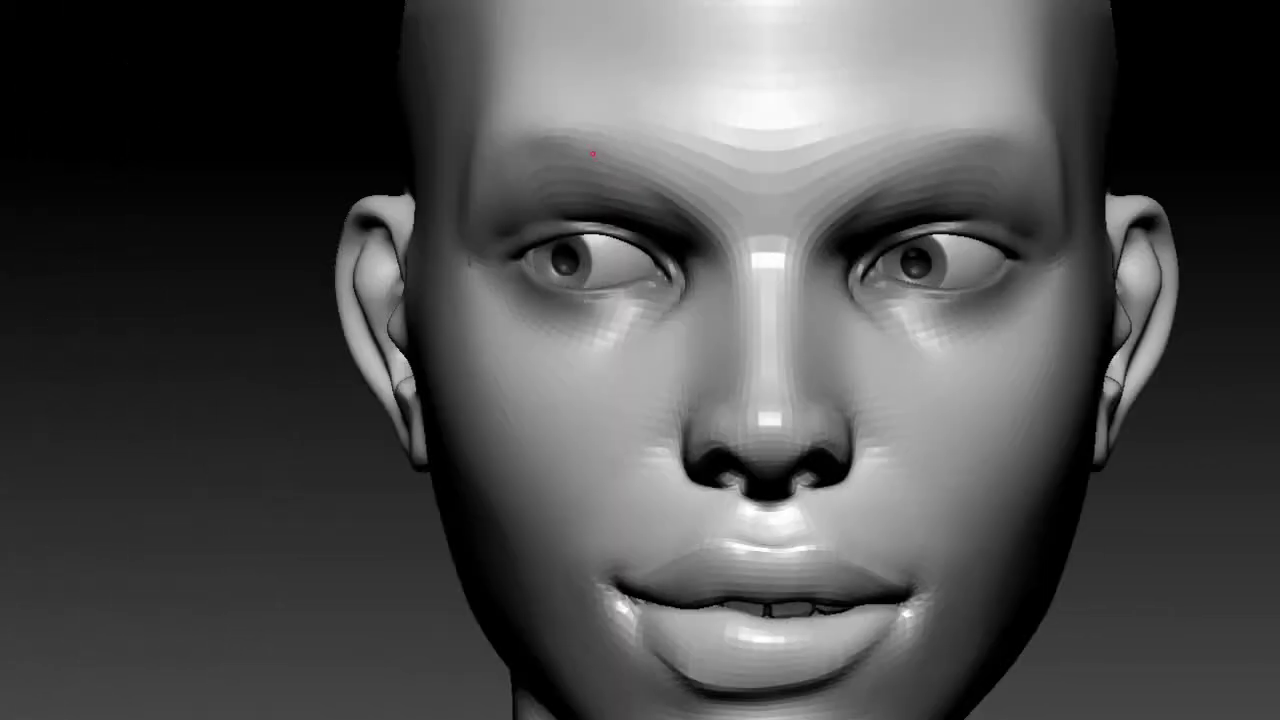
Step: Sculpt both brow ridges at once with X symmetry enabled
left_click_drag(593, 153, 635, 111)
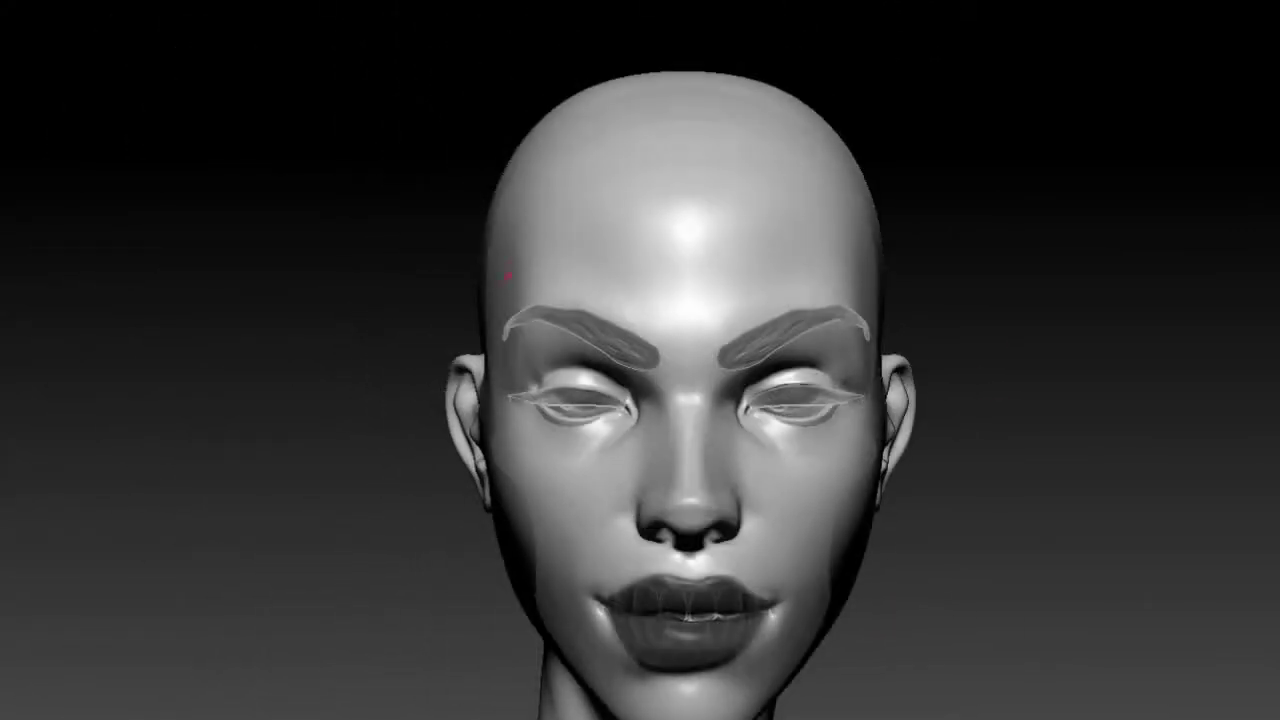
Step: Draw the mask outline as an arched dark stroke above both brows, dipping into a V over the nose bridge
mouse_move(558, 252)
left_mouse_down()
mouse_move(603, 220)
mouse_move(666, 297)
mouse_move(686, 338)
mouse_move(688, 428)
left_mouse_up()
Step: Extend and thicken the dark mask band under the eye and down the cheek
left_click_drag(1021, 563, 708, 397)
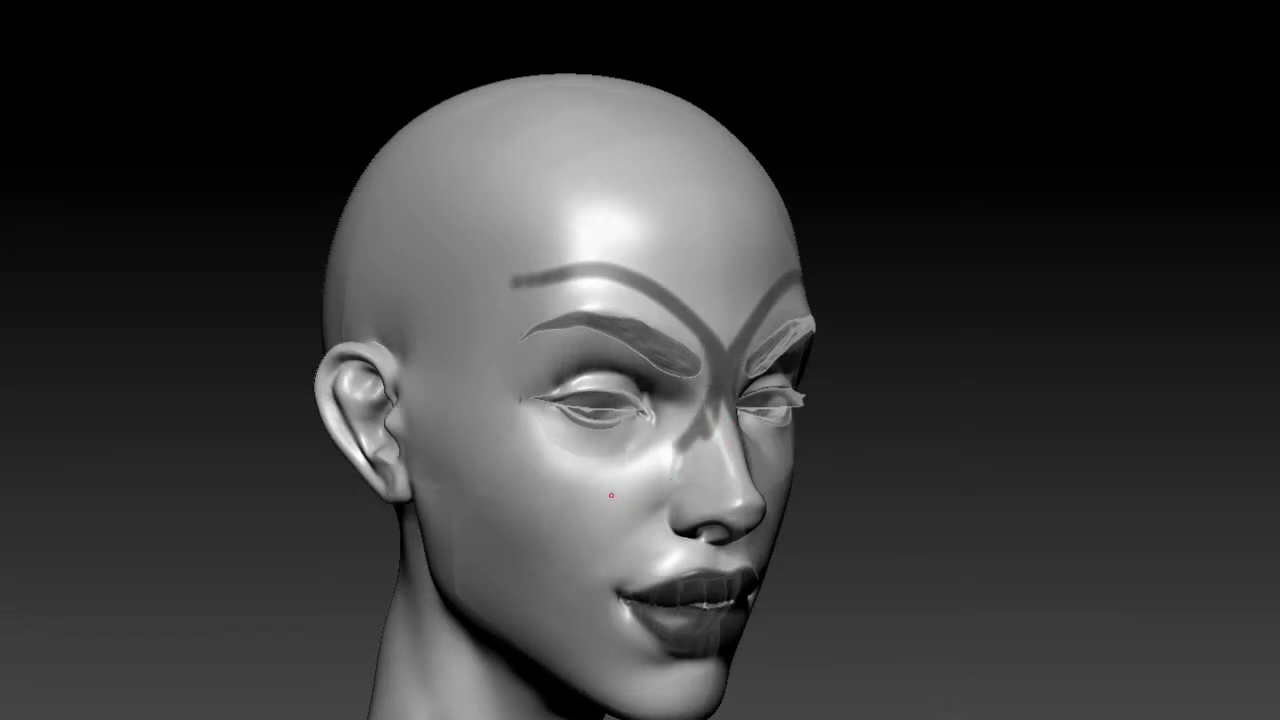
left_click_drag(549, 483, 487, 463)
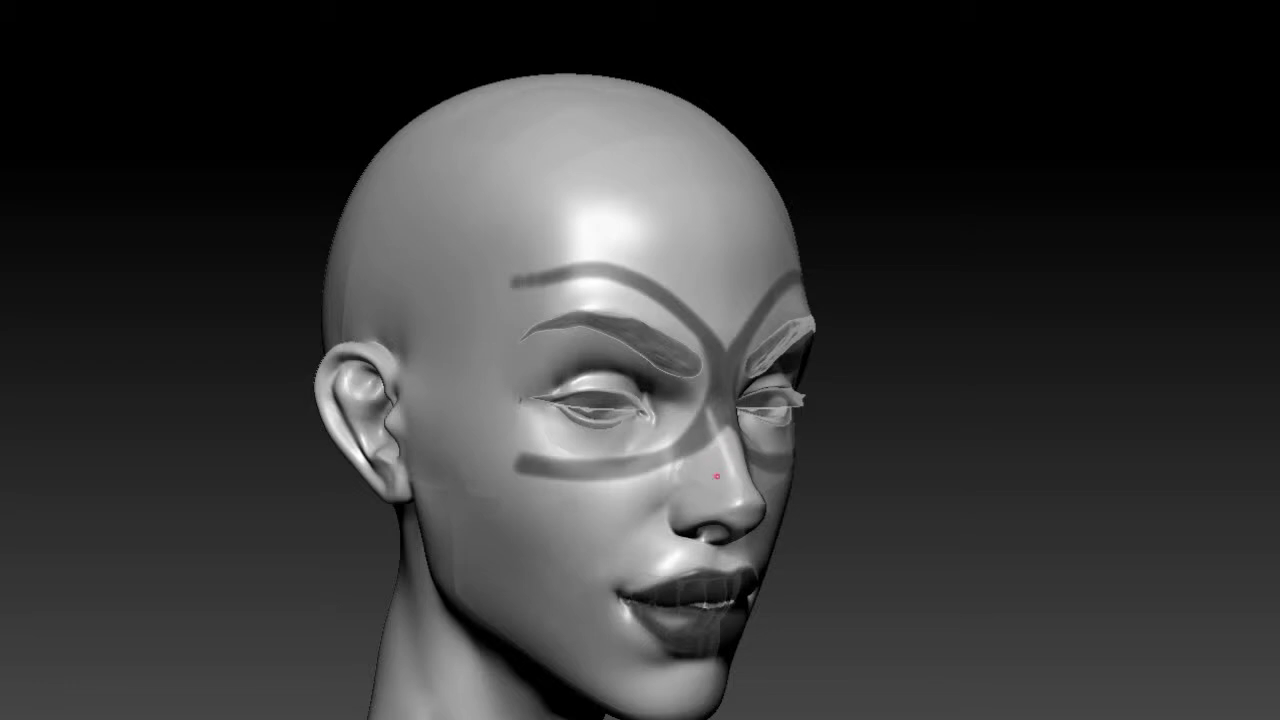
right_click_drag(650, 478, 530, 292)
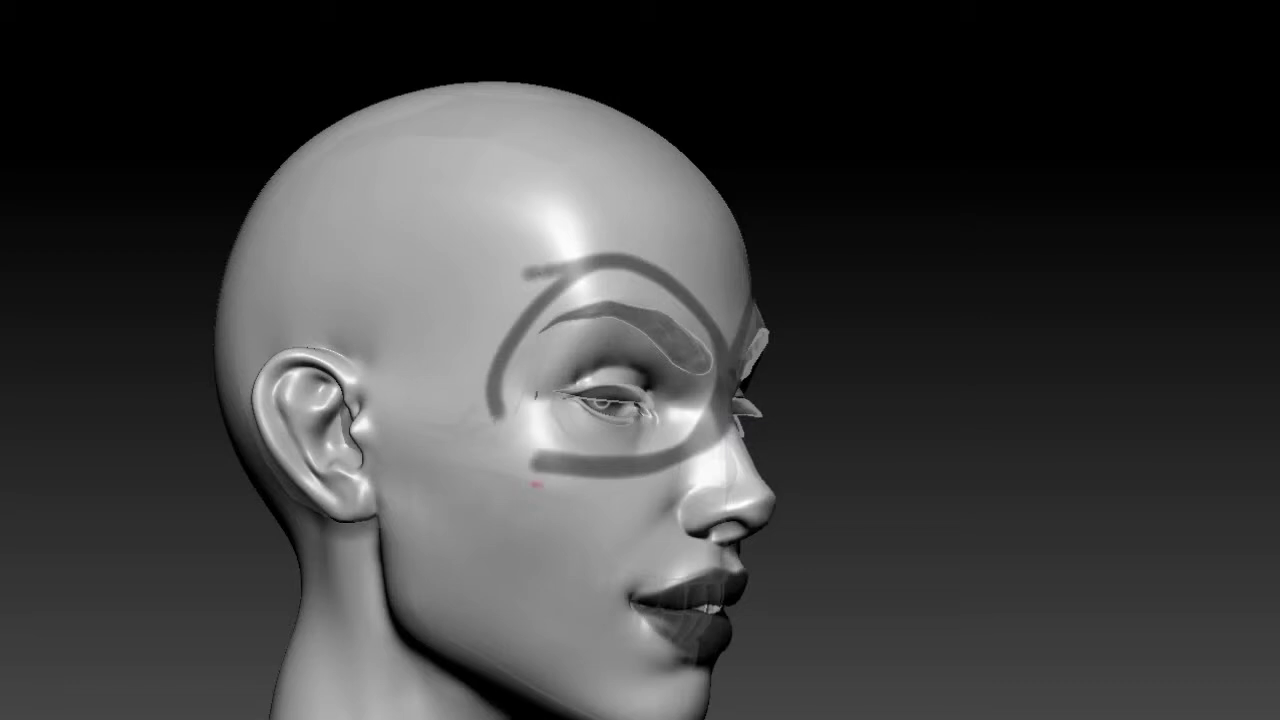
right_click_drag(603, 467, 887, 379)
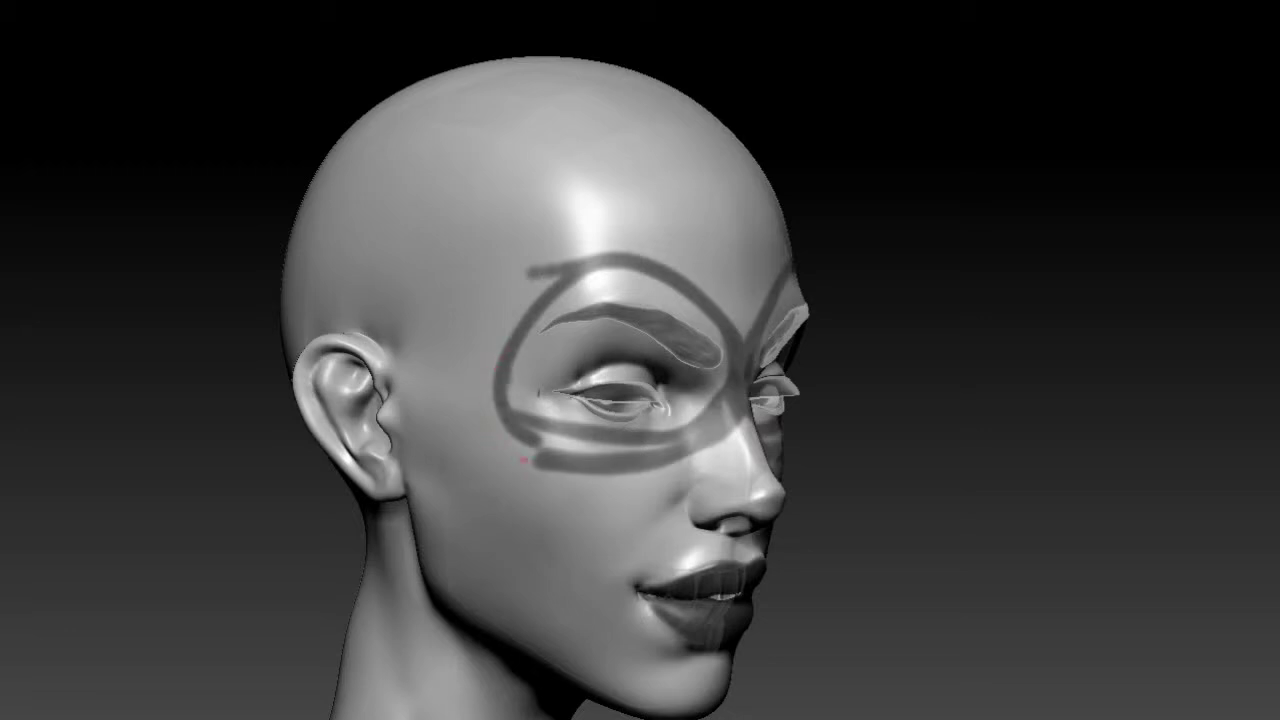
left_click_drag(625, 451, 715, 455)
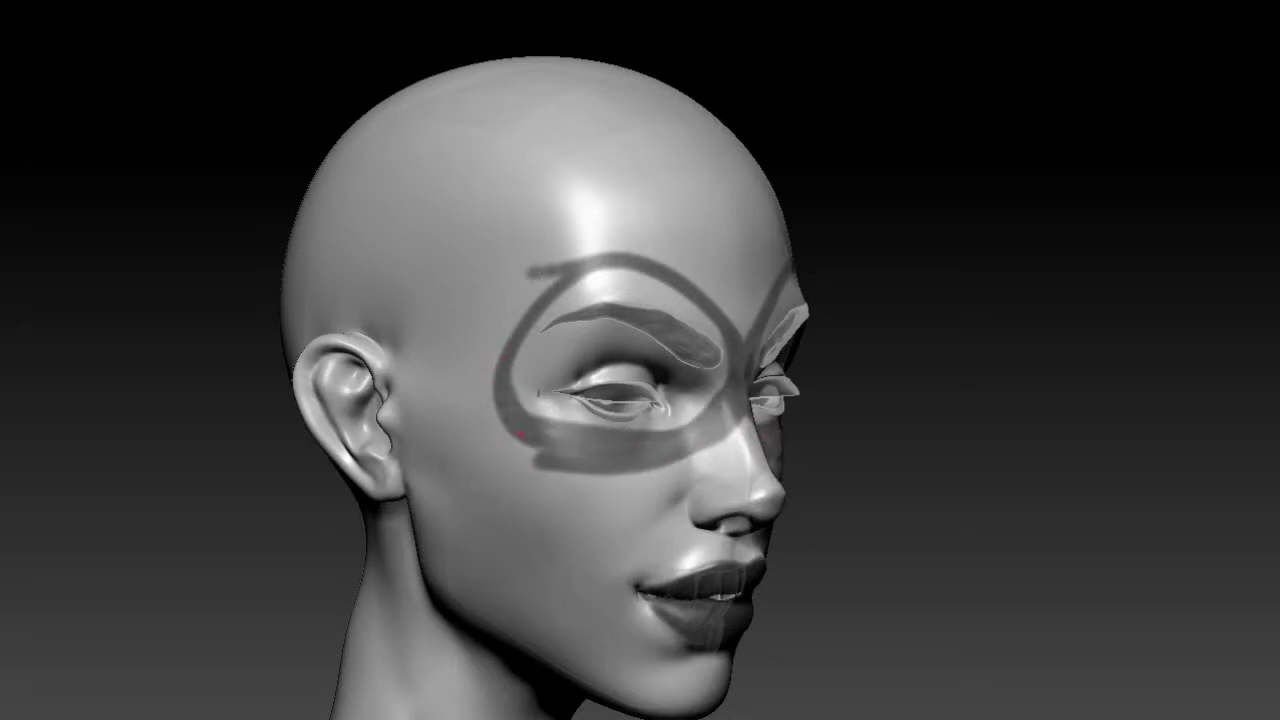
mouse_move(425, 440)
right_mouse_down()
mouse_move(909, 323)
mouse_move(578, 375)
right_mouse_up()
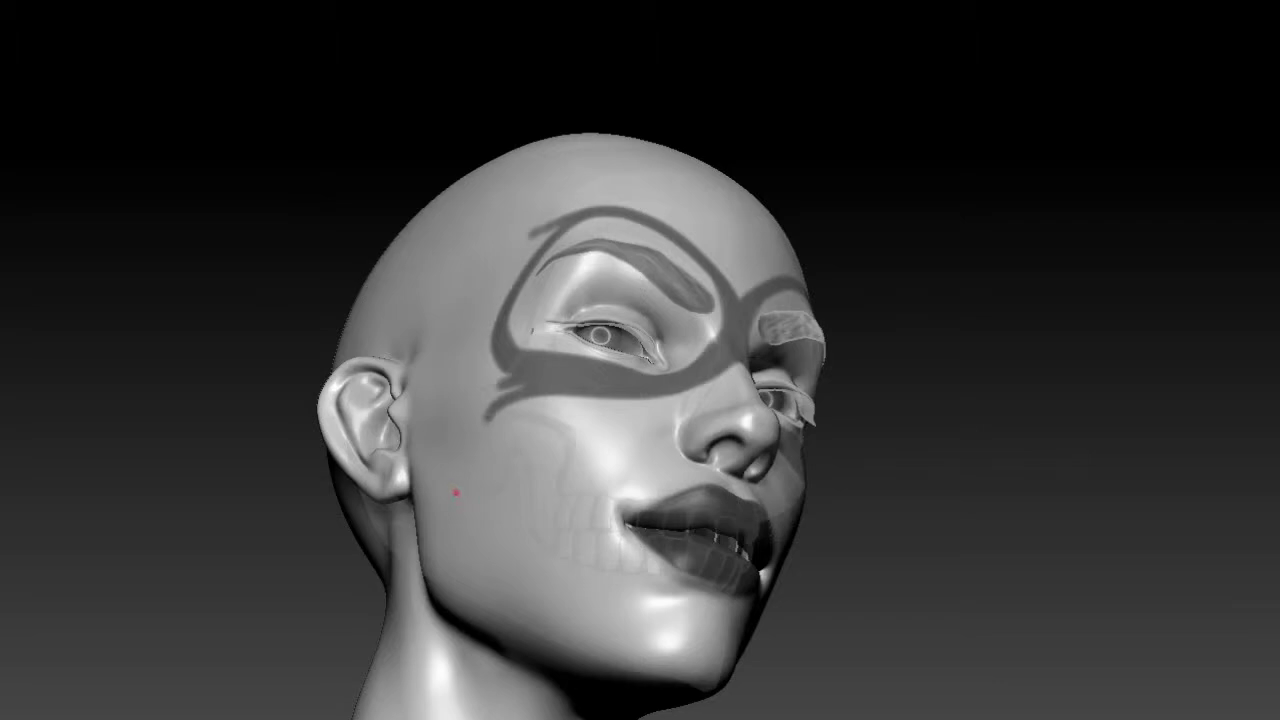
left_click_drag(513, 582, 521, 657)
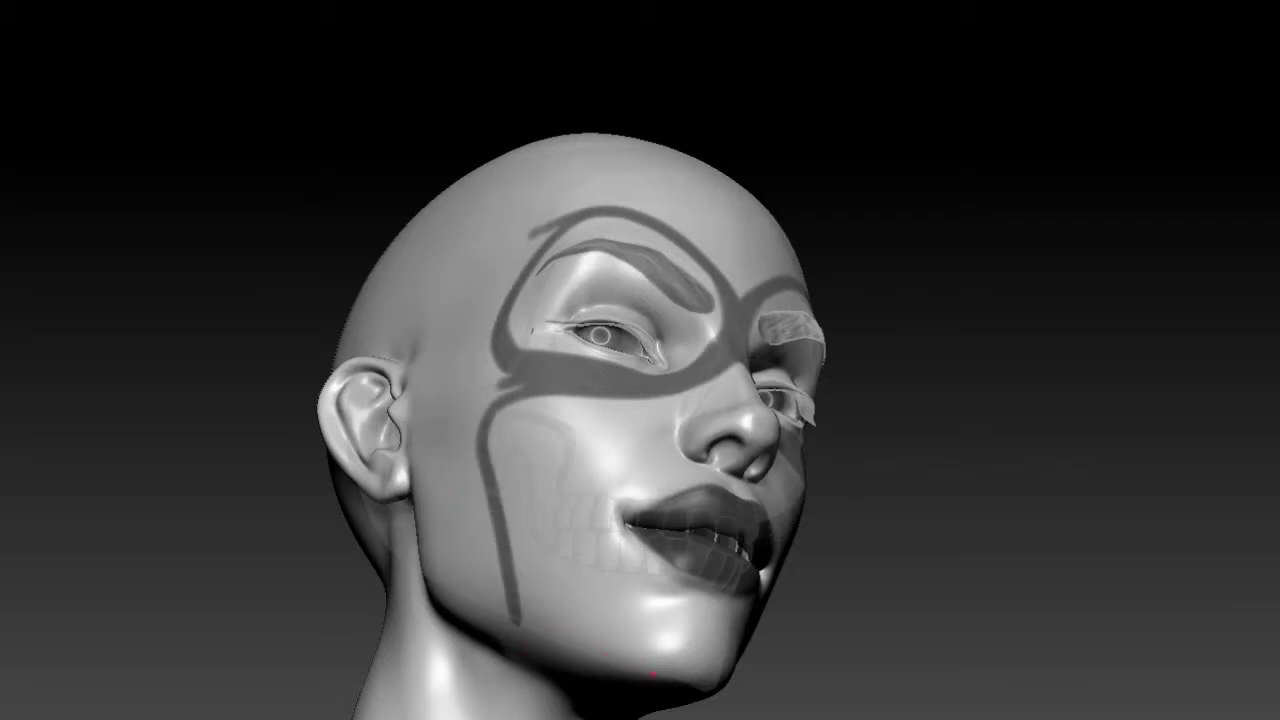
Step: Paint the temple dark, extending the paint up toward the brow
right_click_drag(566, 646, 6, 583)
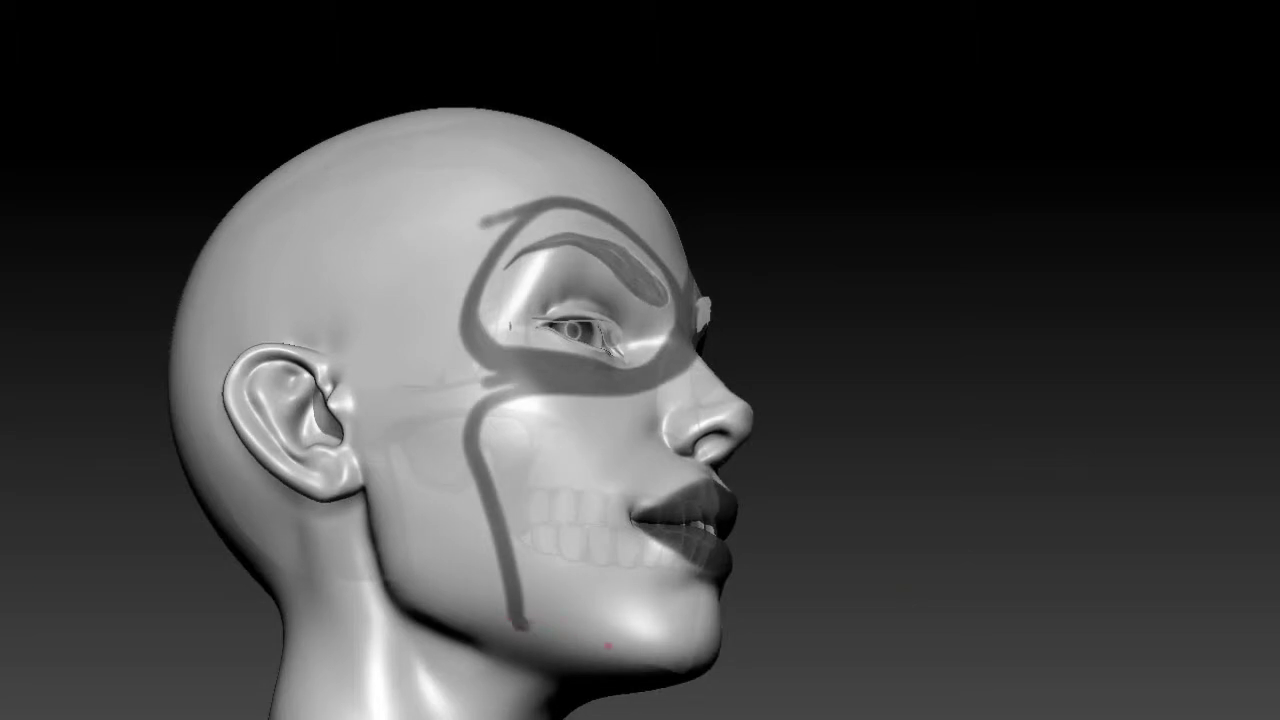
mouse_move(697, 640)
right_mouse_down()
mouse_move(590, 359)
mouse_move(433, 609)
mouse_move(460, 270)
right_mouse_up()
mouse_move(441, 261)
left_mouse_down()
mouse_move(452, 240)
mouse_move(482, 268)
mouse_move(470, 410)
mouse_move(490, 495)
mouse_move(420, 300)
mouse_move(397, 396)
mouse_move(330, 300)
mouse_move(290, 310)
mouse_move(250, 290)
mouse_move(370, 253)
mouse_move(480, 110)
mouse_move(520, 80)
mouse_move(522, 100)
mouse_move(565, 50)
left_mouse_up()
mouse_move(790, 60)
left_mouse_down()
mouse_move(858, 112)
mouse_move(850, 160)
left_mouse_up()
Step: Darken the underside of the jaw and the left side of the neck
left_click_drag(375, 460, 614, 505)
mouse_move(668, 566)
left_mouse_down()
mouse_move(530, 565)
mouse_move(395, 514)
mouse_move(400, 540)
mouse_move(330, 450)
left_mouse_up()
left_click_drag(160, 460, 190, 330)
mouse_move(450, 200)
left_mouse_down()
mouse_move(437, 115)
mouse_move(480, 290)
mouse_move(560, 480)
mouse_move(575, 340)
mouse_move(571, 446)
mouse_move(600, 500)
mouse_move(525, 500)
mouse_move(533, 434)
mouse_move(495, 350)
mouse_move(465, 445)
left_mouse_up()
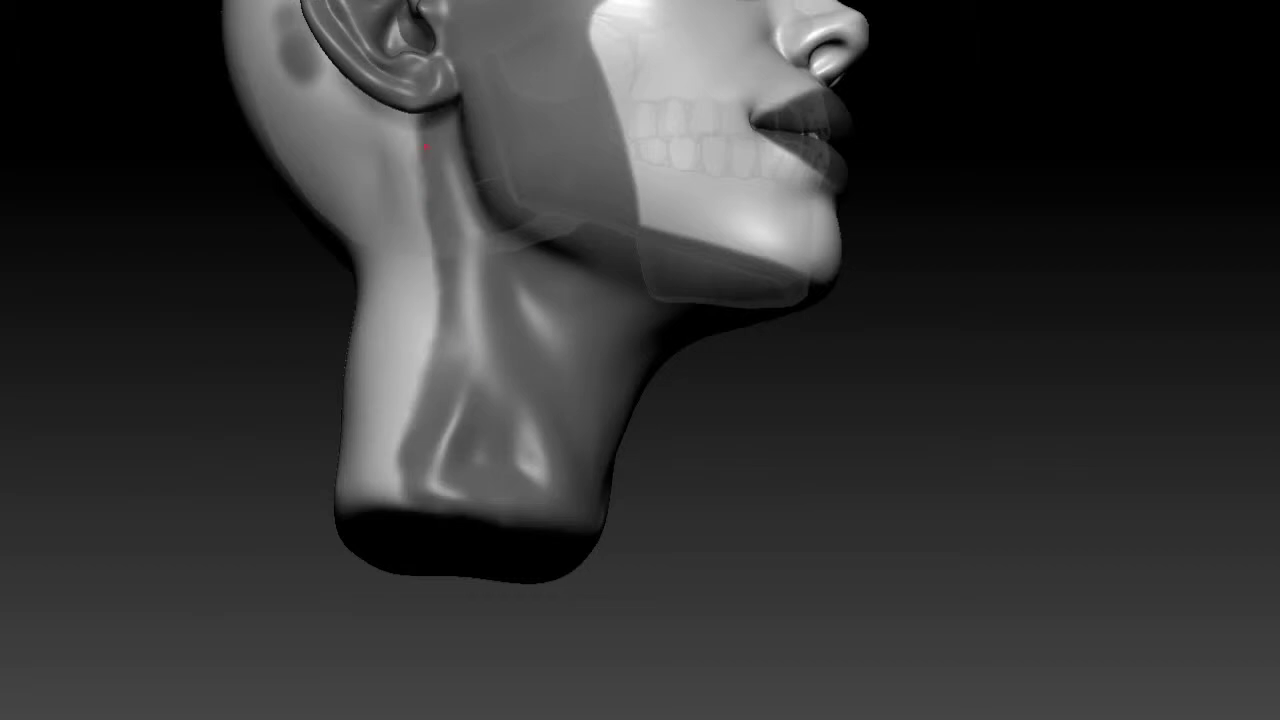
left_click_drag(440, 197, 370, 420)
mouse_move(714, 453)
left_mouse_down("alt")
mouse_move(724, 467)
mouse_move(529, 289)
mouse_move(571, 286)
mouse_move(505, 308)
left_mouse_up("alt")
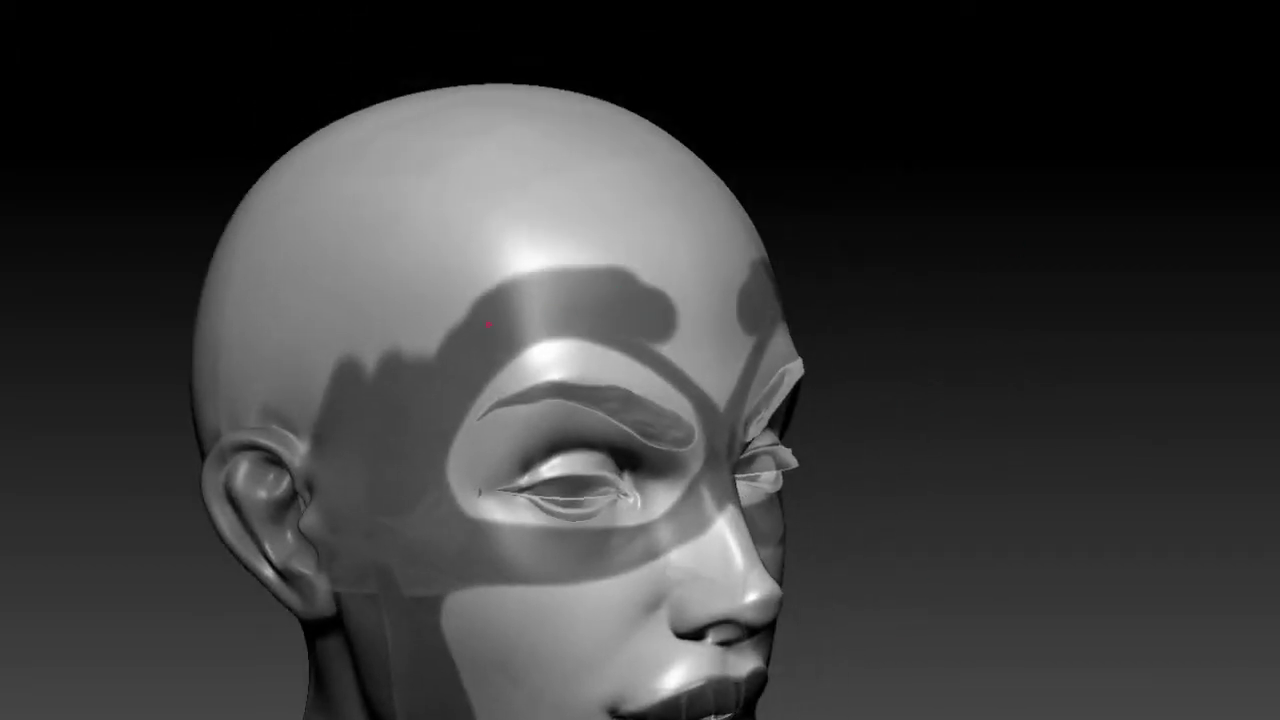
Step: Fill the forehead and right temple with dark paint up to the hairline, then orbit to check coverage
left_click_drag(677, 349, 720, 408)
mouse_move(740, 345)
left_mouse_down()
mouse_move(650, 272)
mouse_move(752, 261)
mouse_move(530, 250)
mouse_move(720, 205)
mouse_move(385, 378)
left_mouse_up()
left_click_drag(430, 312, 340, 360)
left_click_drag(440, 250, 720, 180)
left_click_drag(1000, 400, 860, 400)
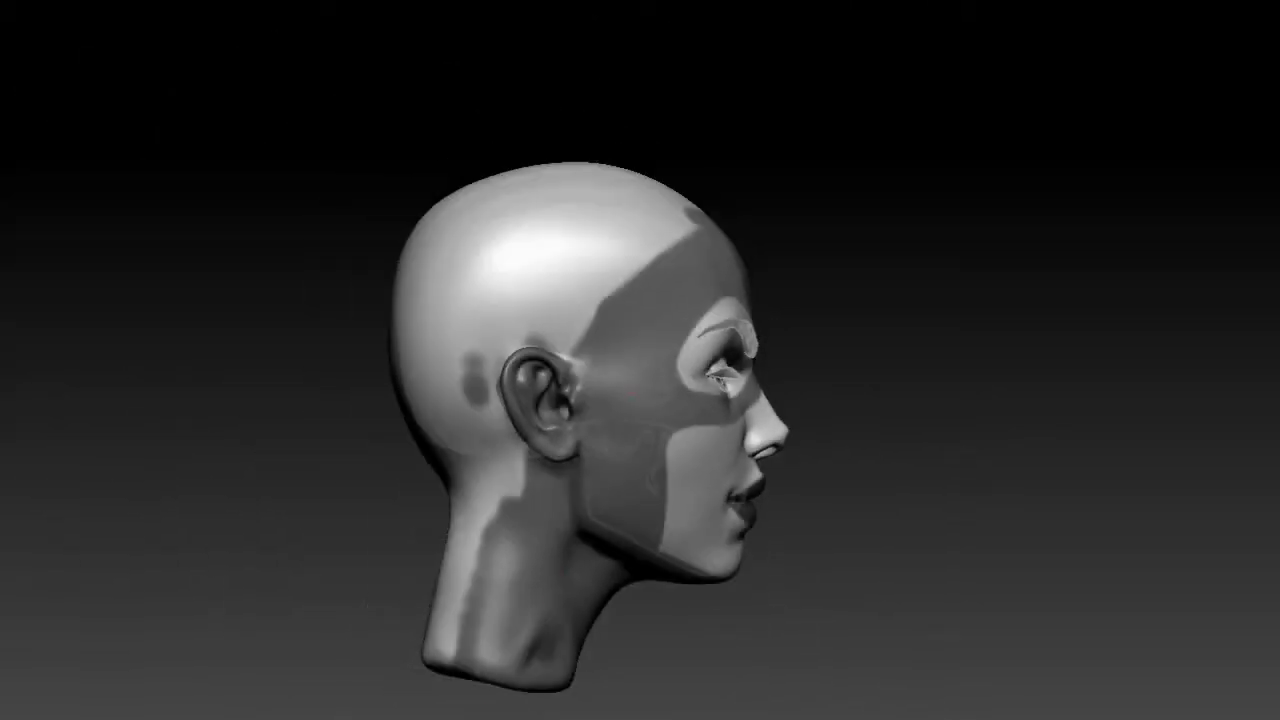
mouse_move(268, 296)
left_mouse_down()
mouse_move(900, 514)
mouse_move(968, 323)
mouse_move(1160, 543)
left_mouse_up()
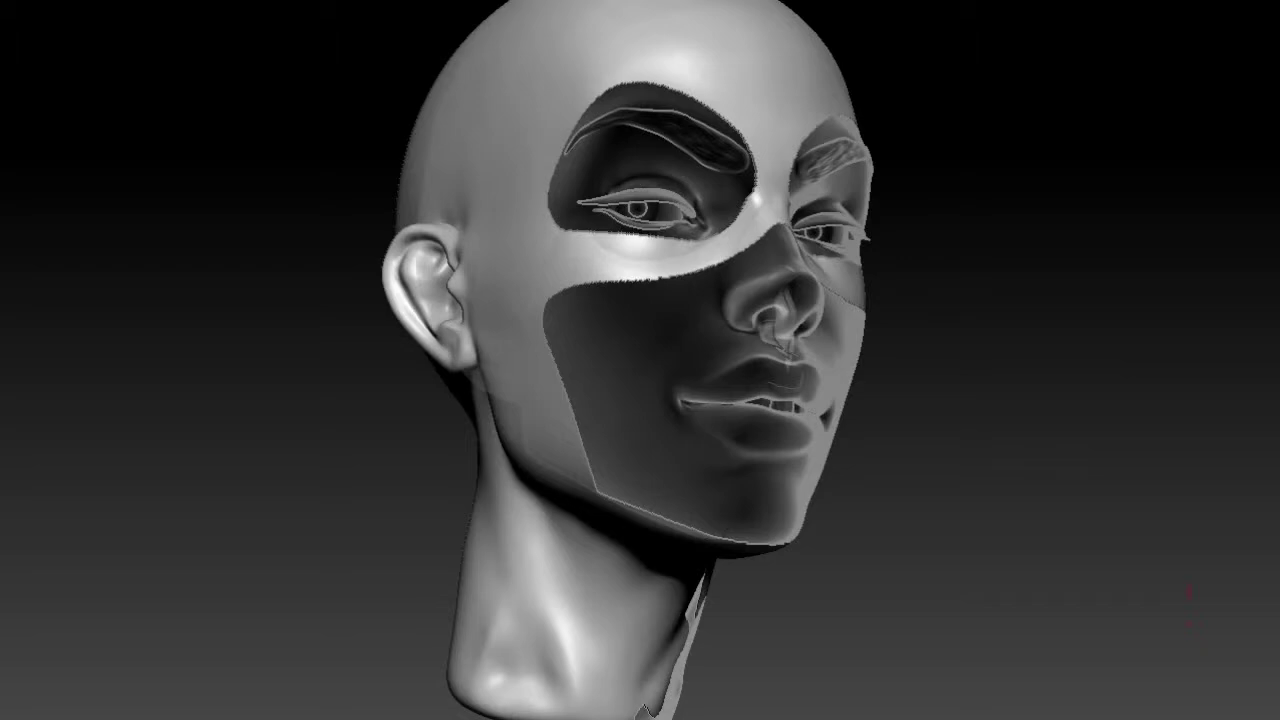
Step: Orbit around the head to inspect the cowl-shaped mask from the right side and back
mouse_move(1190, 625)
left_mouse_down()
mouse_move(980, 434)
mouse_move(370, 316)
mouse_move(1165, 496)
left_mouse_up()
mouse_move(1166, 449)
left_mouse_down()
mouse_move(738, 234)
mouse_move(340, 310)
left_mouse_up()
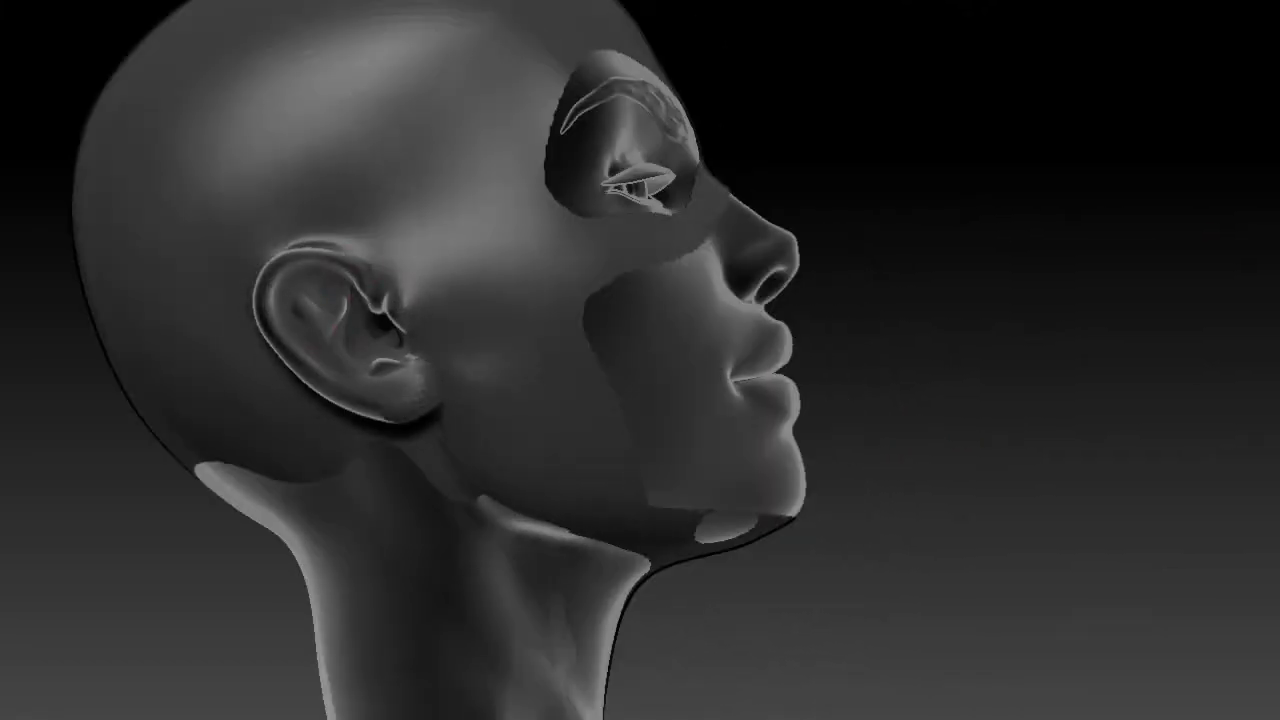
left_click_drag(340, 310, 1060, 217)
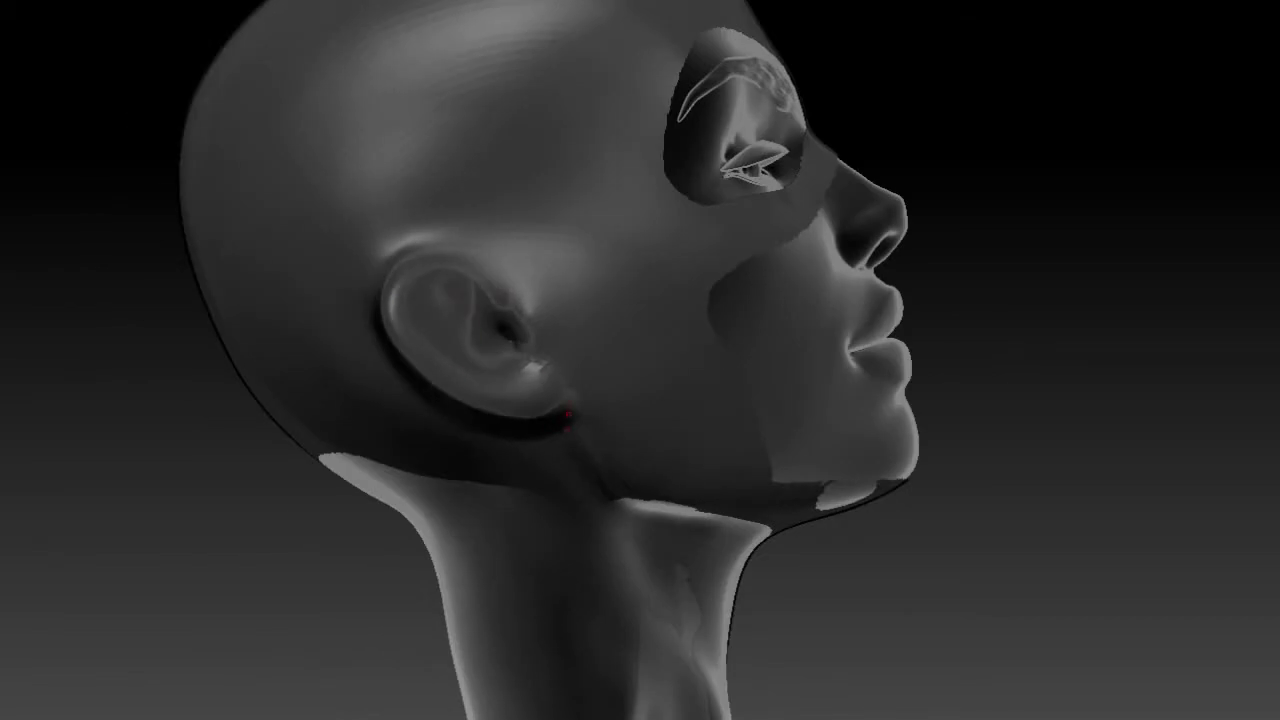
mouse_move(567, 415)
left_mouse_down()
mouse_move(1043, 289)
mouse_move(512, 334)
left_mouse_up()
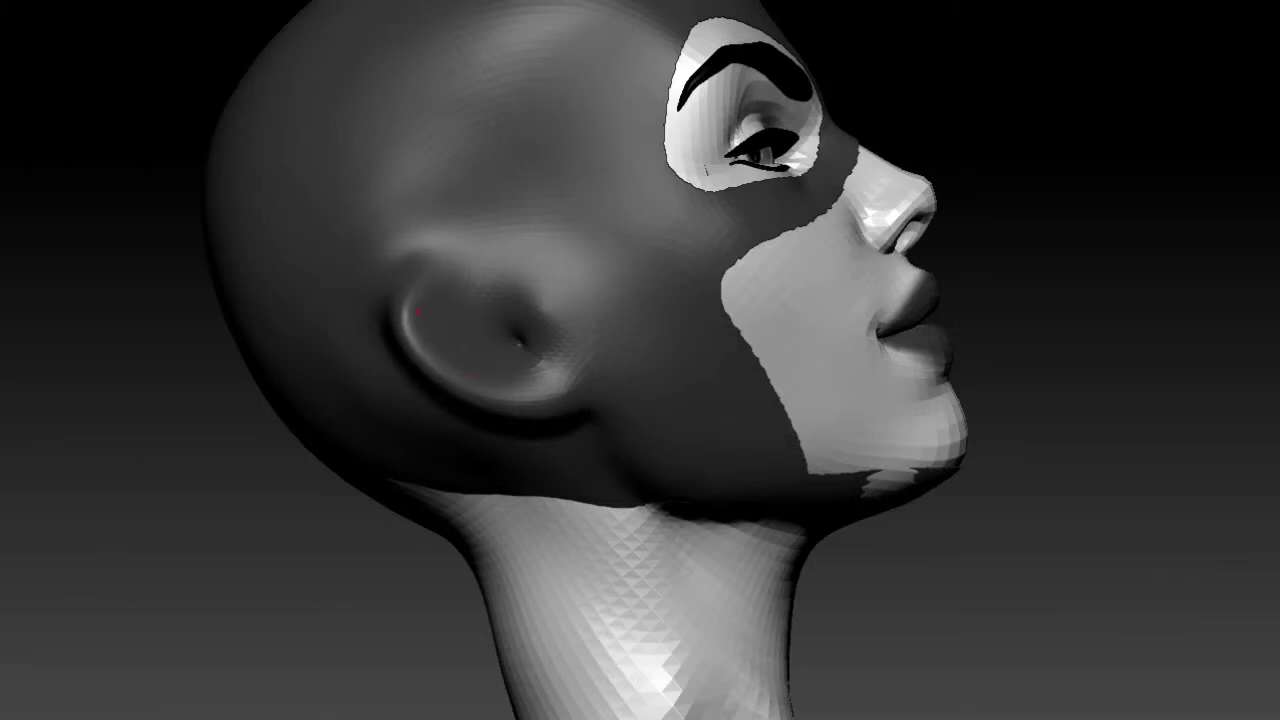
Step: Orbit to a front three-quarter view to check the smoothed mask band across the eyes
mouse_move(520, 320)
left_mouse_down()
mouse_move(1034, 371)
mouse_move(1270, 620)
mouse_move(1012, 547)
left_mouse_up()
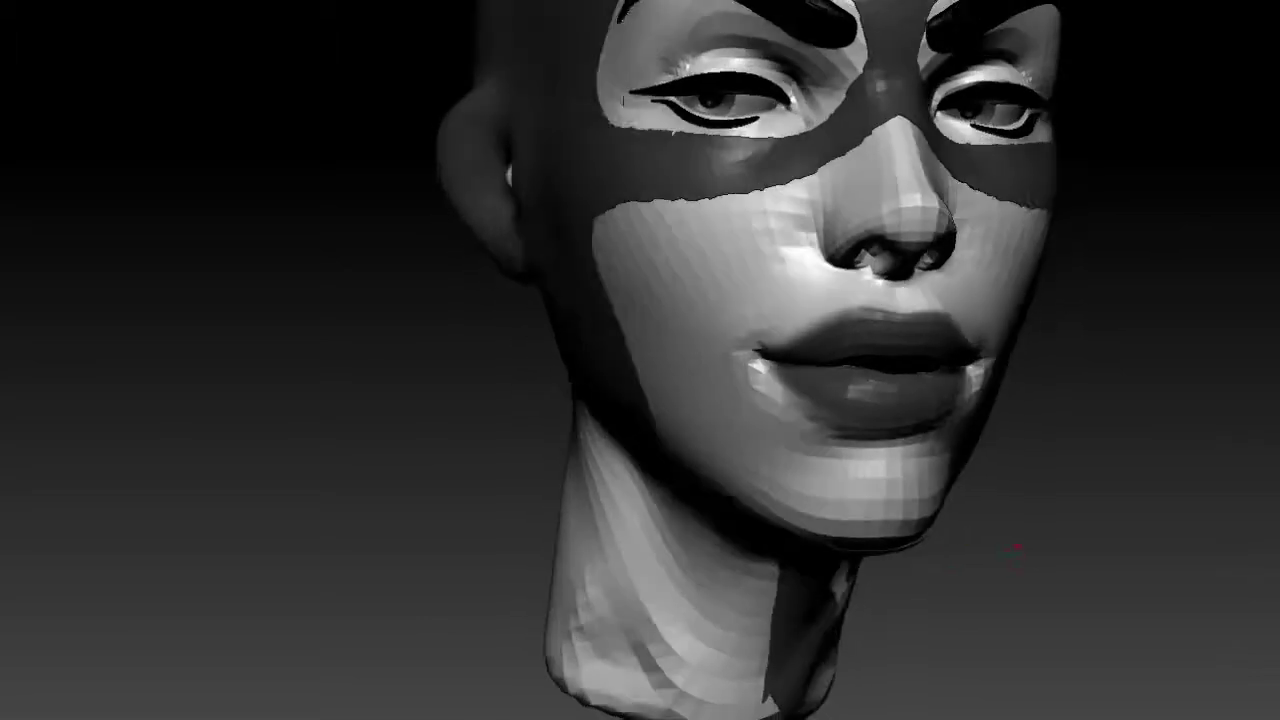